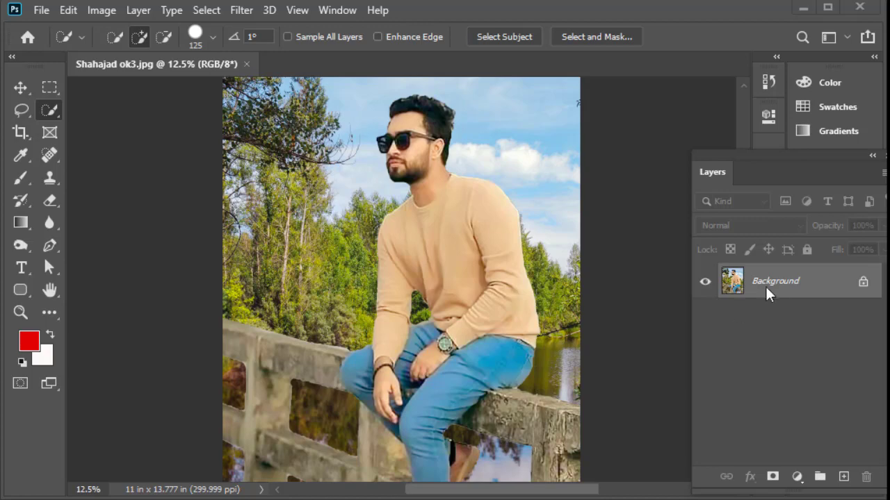
- Make two copies of the Background layer and hide the lower layers
key("ctrl+j")
key("ctrl+j")
left_click(705, 352)
left_click(705, 317)
key("v")
- Mask the top copy to the man, show Background copy 2, and load and expand his selection
left_click(49, 111)
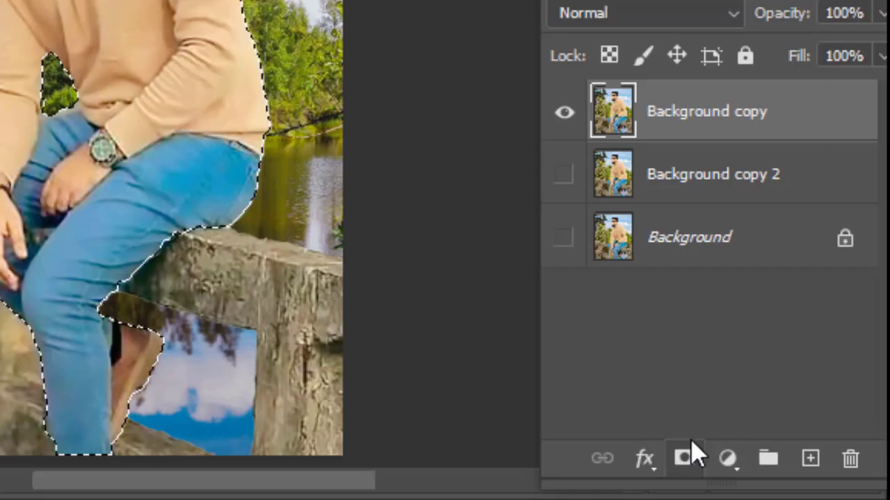
left_click(693, 456)
left_click(704, 316)
left_click(768, 285, "ctrl")
left_click(207, 9)
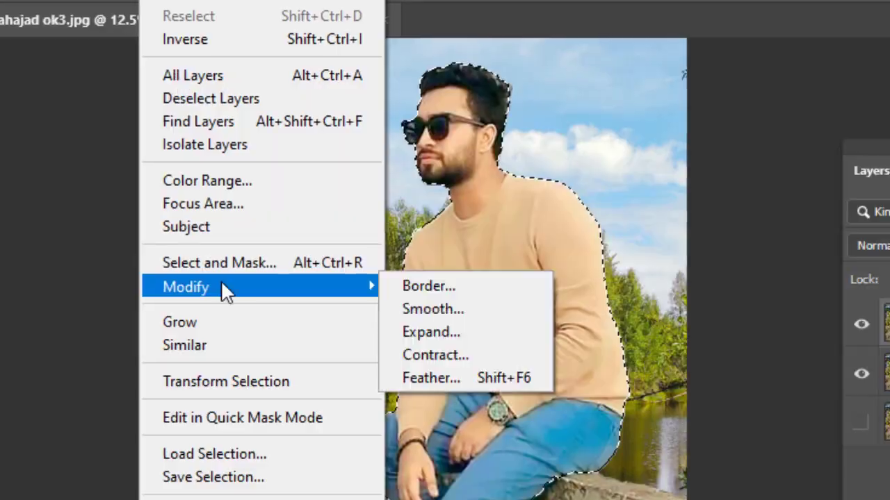
left_click(431, 332)
key("Return")
- Content-Aware fill the expanded area on Background copy 2, then deselect and check the fill
key("shift+F5")
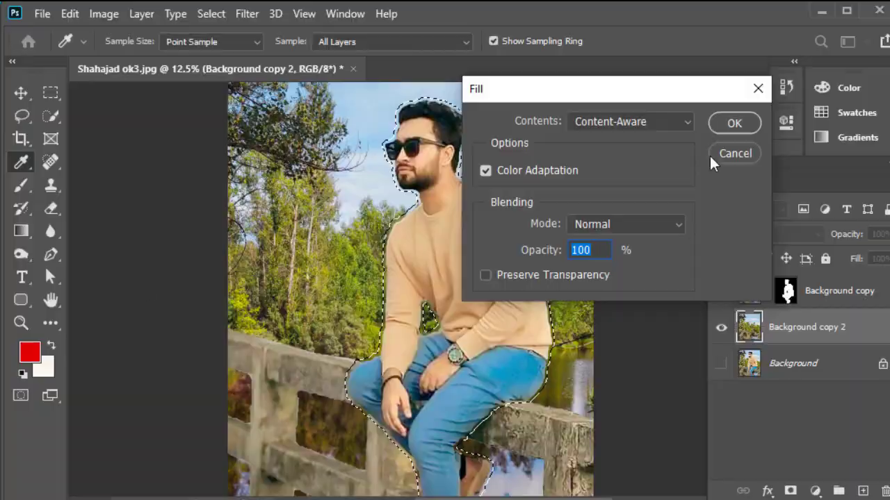
left_click(734, 123)
key("ctrl+d")
key("v")
left_click(704, 281)
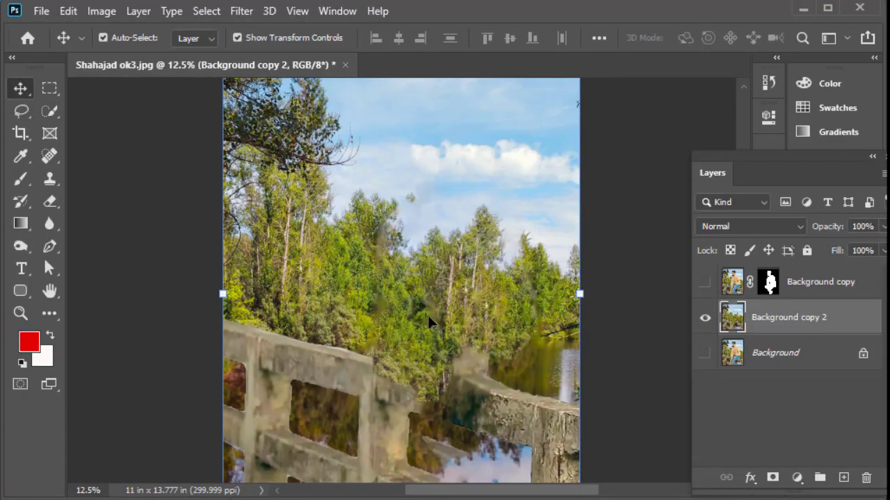
- Apply a 163 px Tilt-Shift blur tilted about -20° and centred on the hands
left_click(704, 281)
left_click(242, 11)
left_click(472, 236)
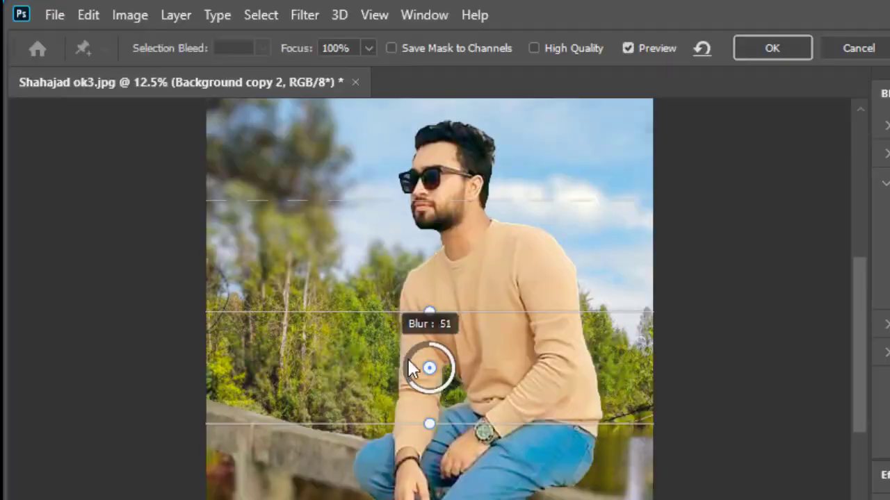
left_click_drag(755, 185, 792, 185)
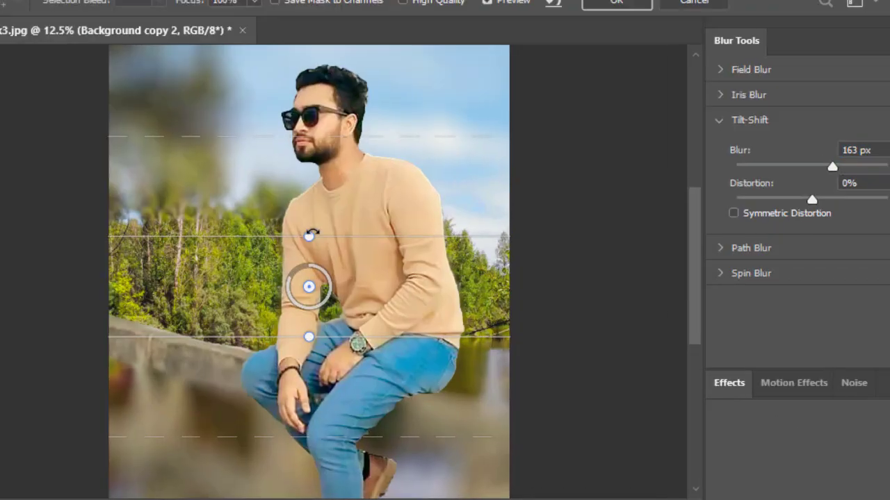
left_click_drag(311, 252, 326, 254)
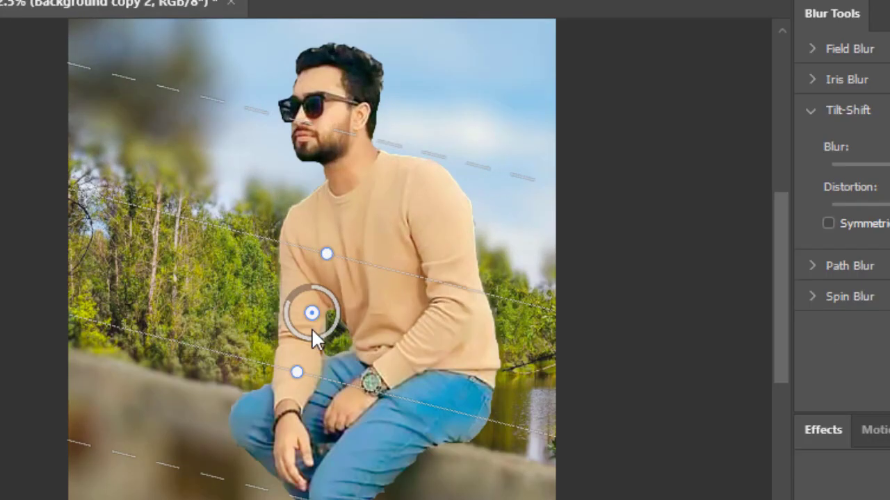
left_click_drag(317, 339, 318, 436)
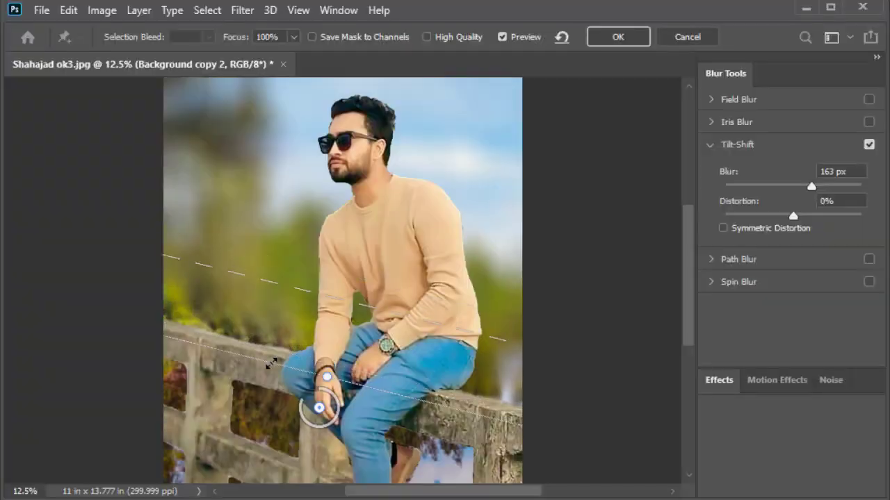
left_click(618, 37)
- Revert to the original photo with only the locked Background layer
key("Delete")
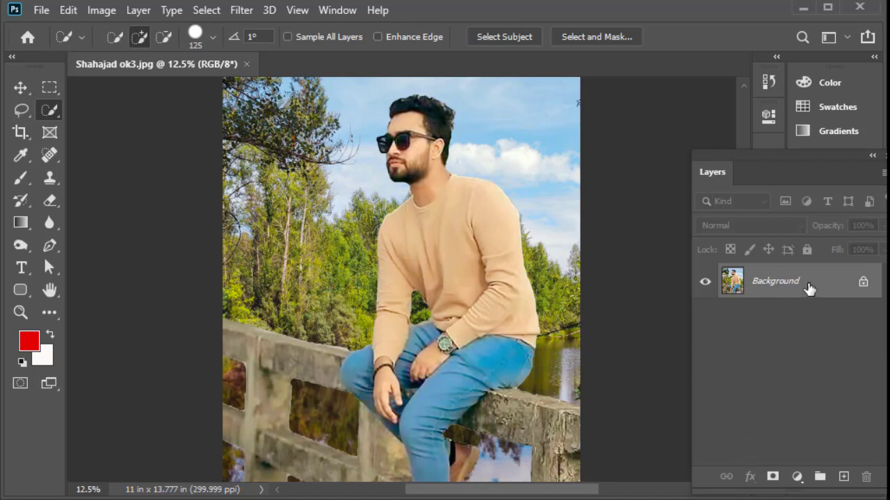
- Duplicate Background twice, hide Background copy 2, and make Background copy the active layer
left_click_drag(808, 288, 842, 477)
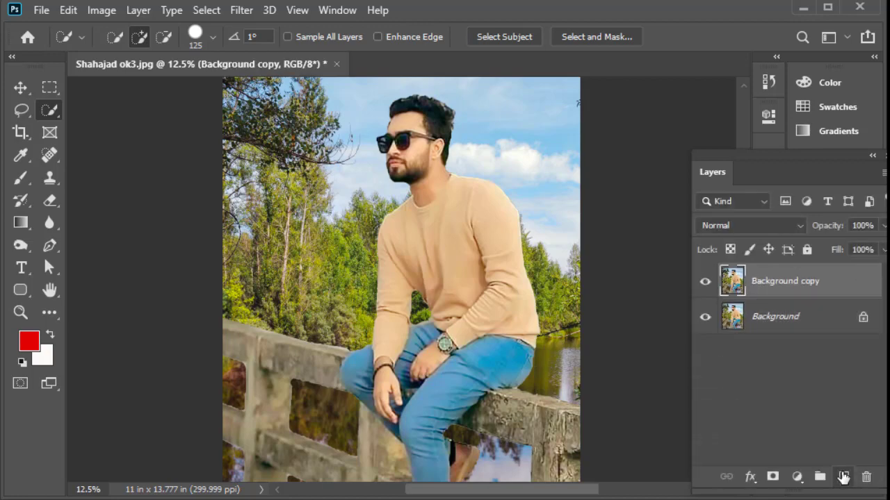
left_click_drag(833, 322, 844, 478)
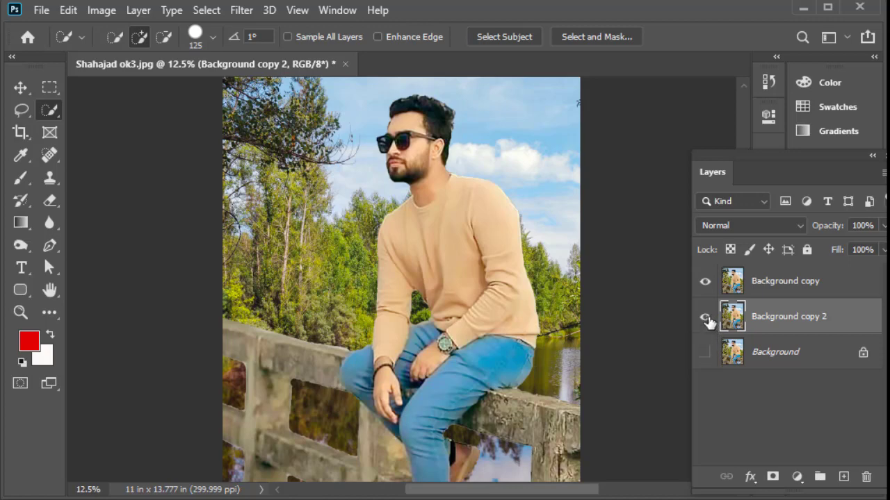
left_click(706, 318)
left_click(786, 281)
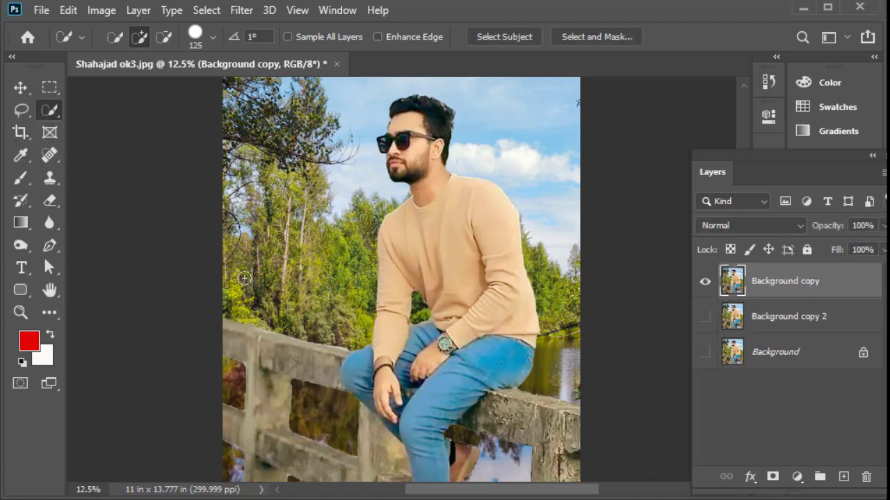
key("v")
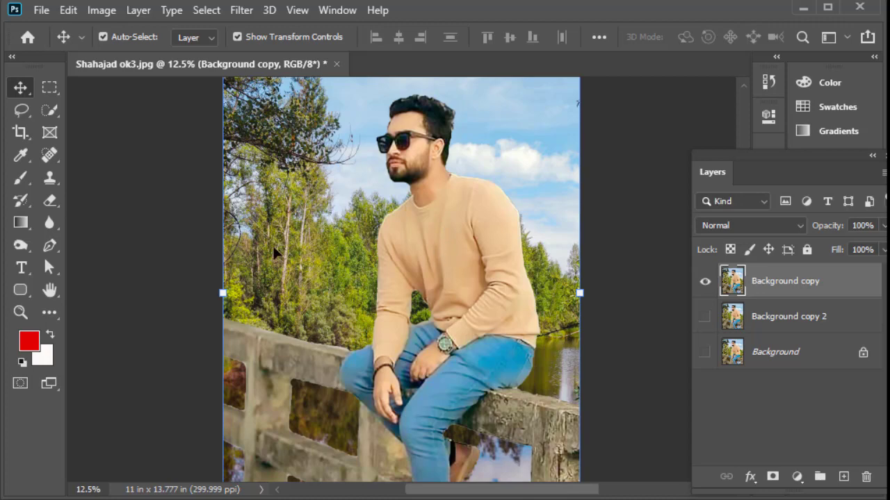
- Quick-select the man's hair, sunglasses, sweater and forearm
left_click(50, 248)
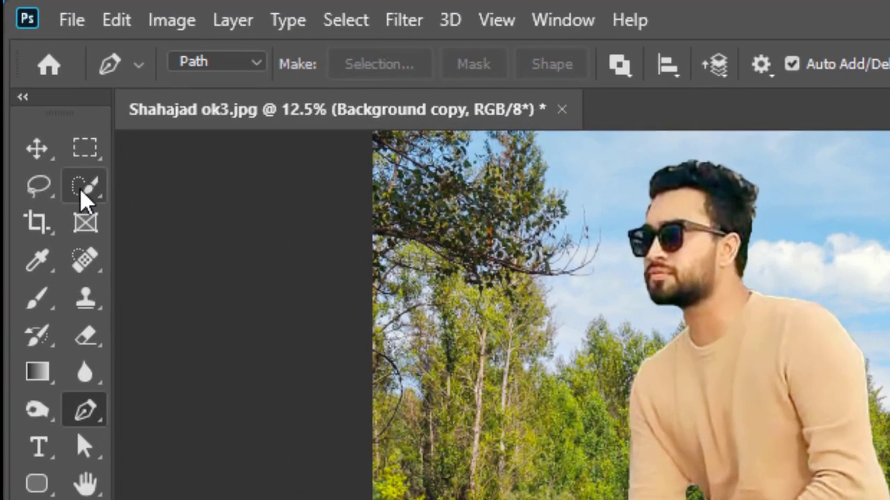
left_click(82, 194)
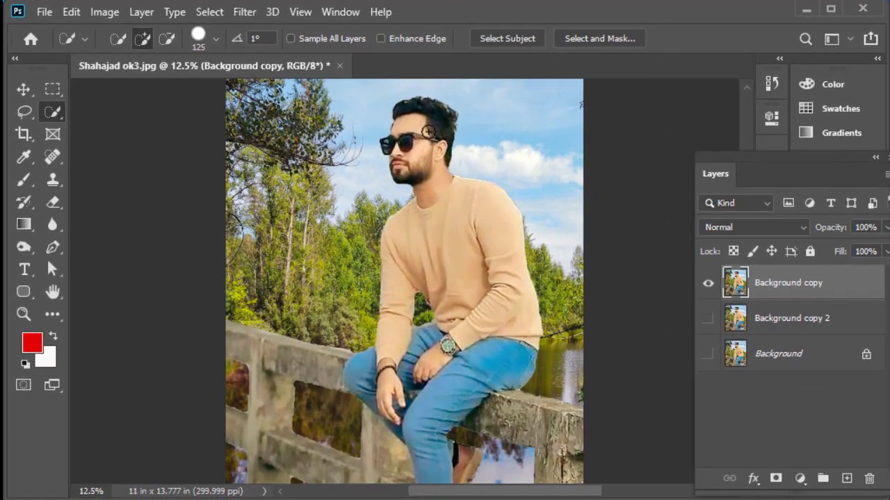
mouse_move(425, 111)
left_mouse_down()
mouse_move(408, 156)
mouse_move(491, 227)
left_mouse_up()
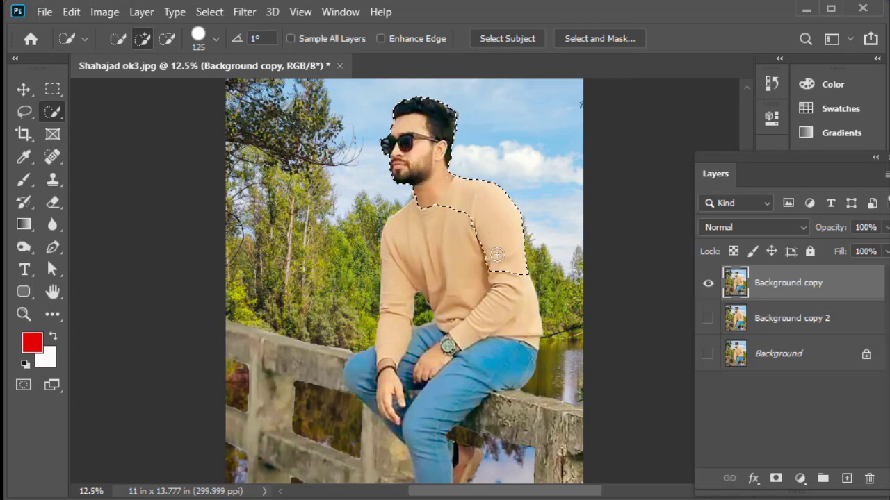
left_click_drag(500, 273, 503, 295)
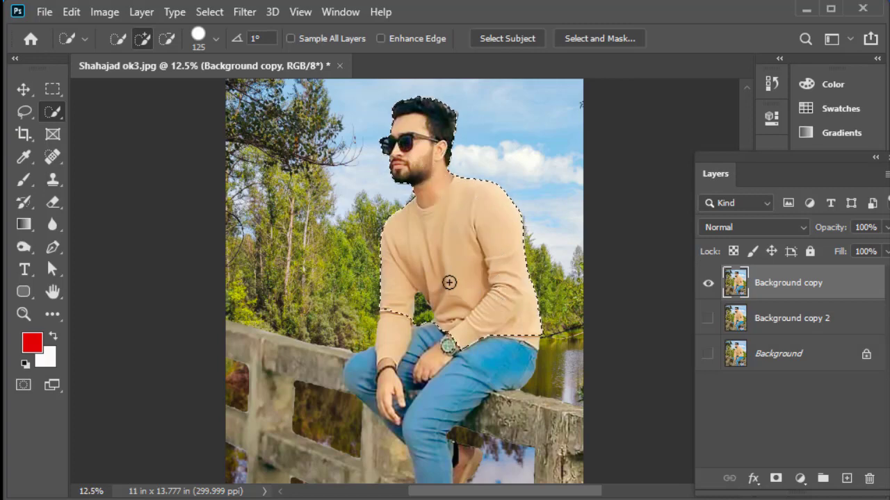
mouse_move(450, 282)
left_mouse_down()
mouse_move(394, 349)
mouse_move(385, 392)
mouse_move(445, 374)
mouse_move(427, 419)
mouse_move(428, 465)
left_mouse_up()
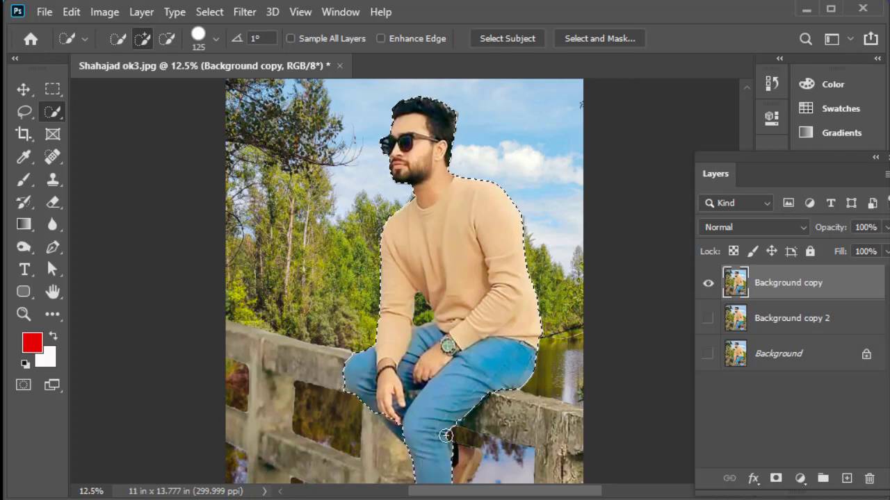
- Extend the man's selection down his jeans and refine the edge along his shin
scroll(436, 466, "down", 3)
mouse_move(445, 433)
left_mouse_down()
mouse_move(437, 415)
mouse_move(450, 373)
left_mouse_up()
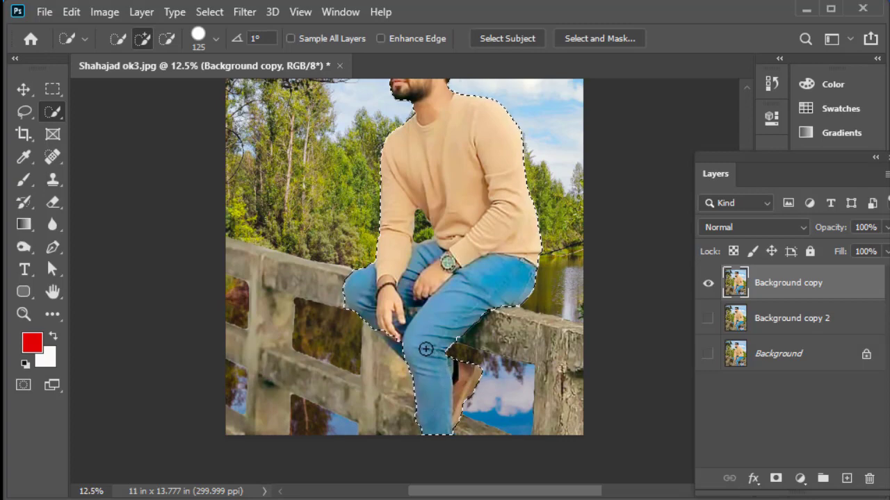
left_click_drag(403, 342, 381, 325)
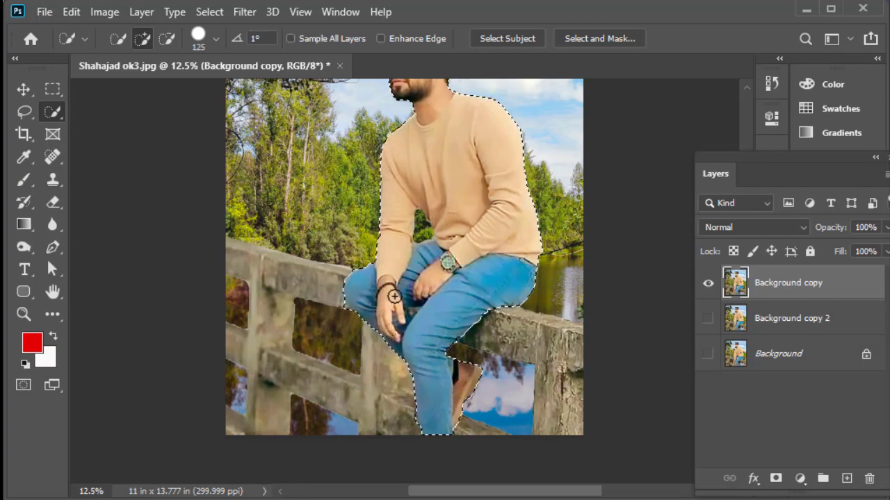
scroll(446, 333, "up", 2)
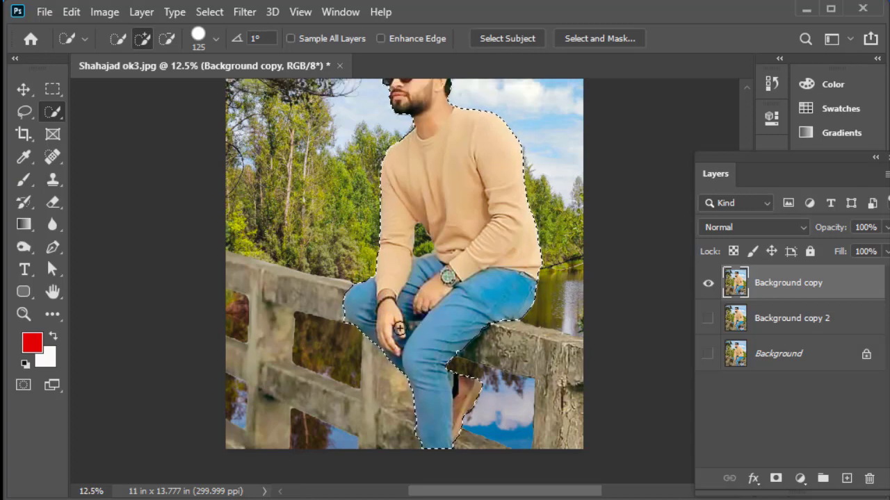
scroll(424, 336, "up", 2)
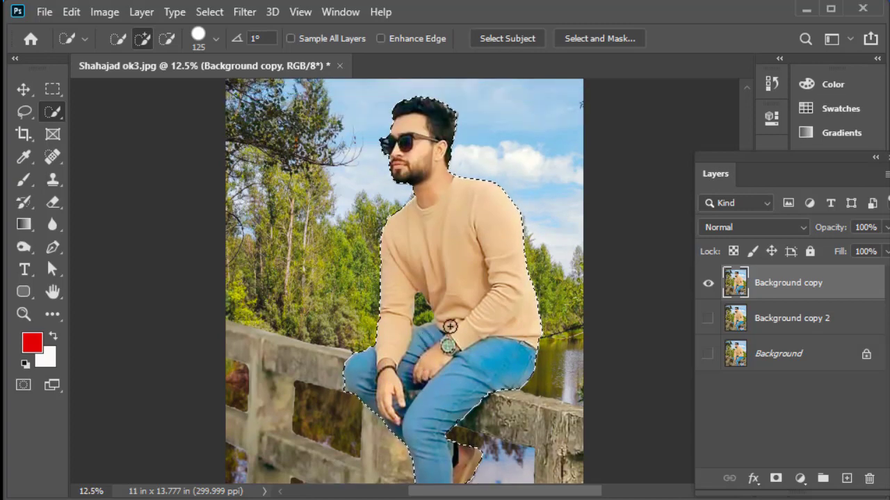
scroll(481, 230, "down", 3)
scroll(481, 230, "up", 1)
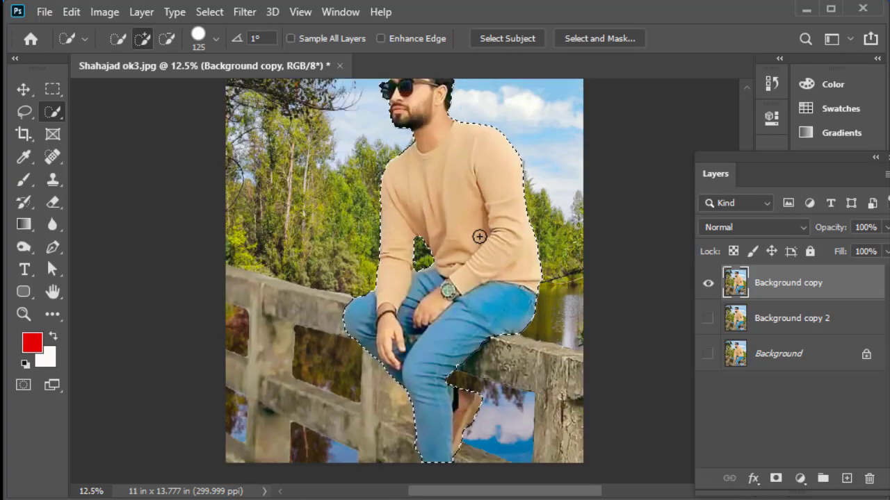
scroll(478, 236, "up", 1)
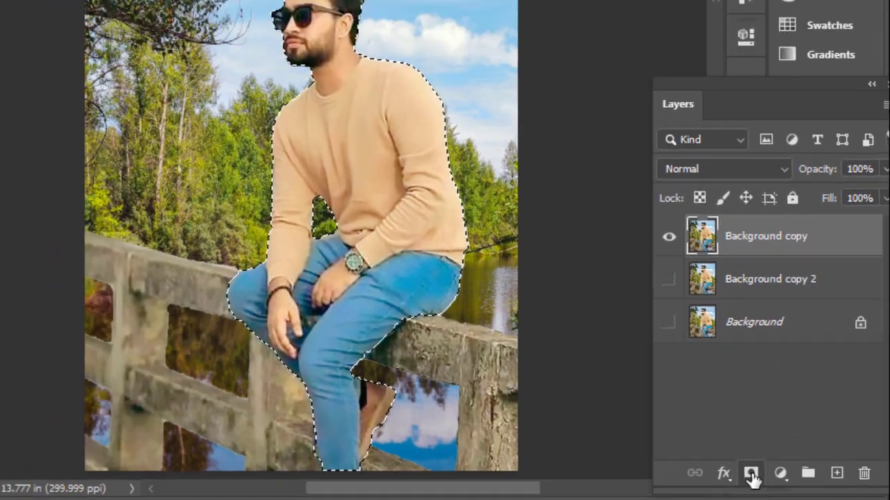
- Add a layer mask isolating the man on Background copy and show Background copy 2
left_click(775, 480)
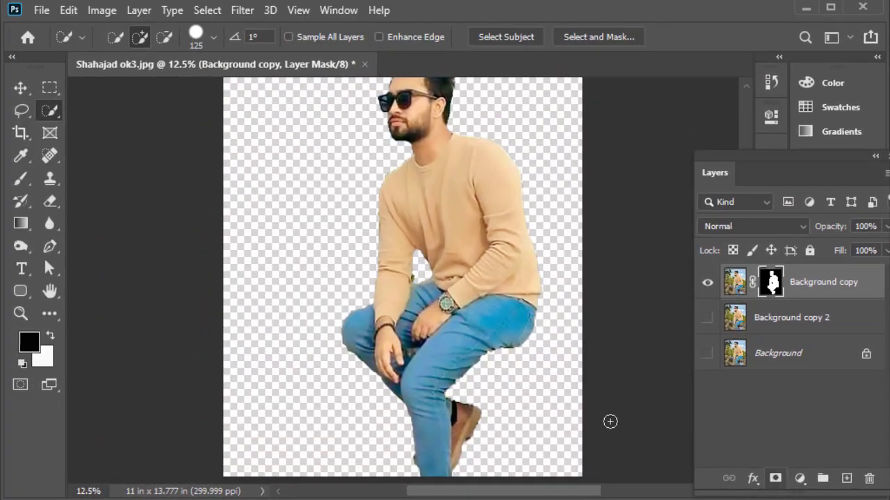
scroll(427, 341, "up", 2)
scroll(444, 343, "down", 2)
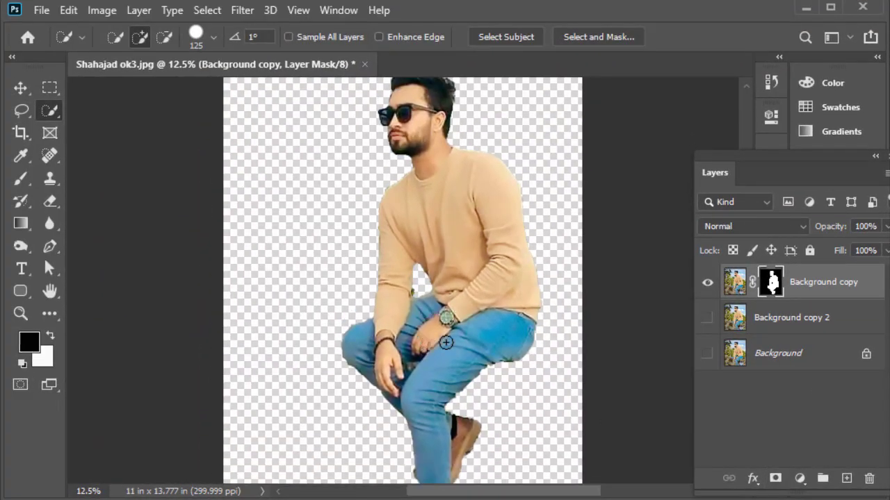
scroll(445, 343, "up", 2)
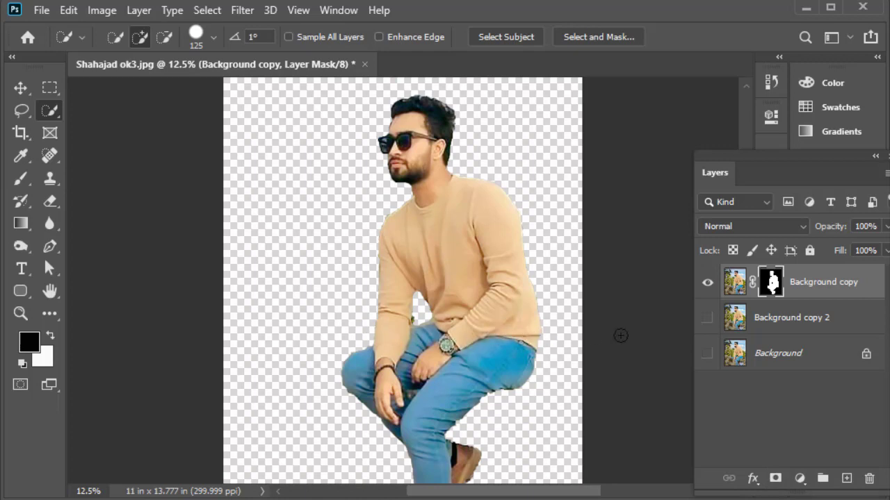
left_click(708, 319)
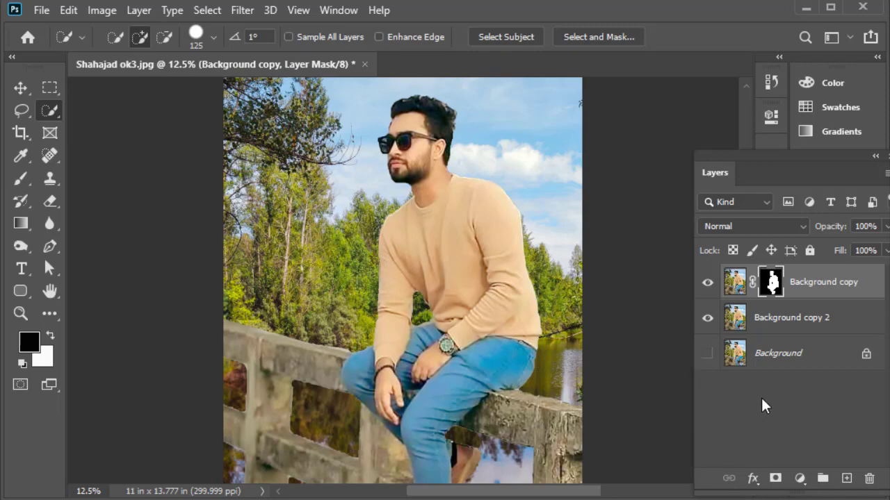
- Load the man's mask as a selection and expand it by 25 pixels
left_click_drag(772, 282, 773, 284)
left_click(773, 282, "ctrl")
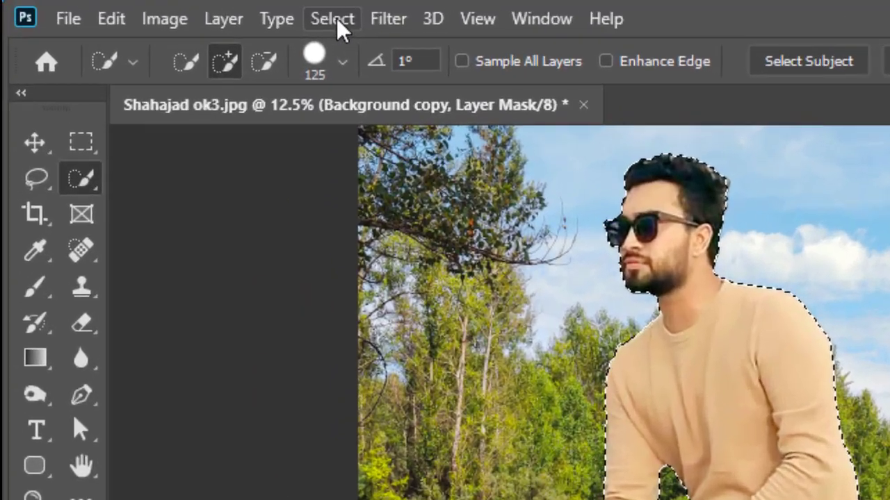
left_click(210, 10)
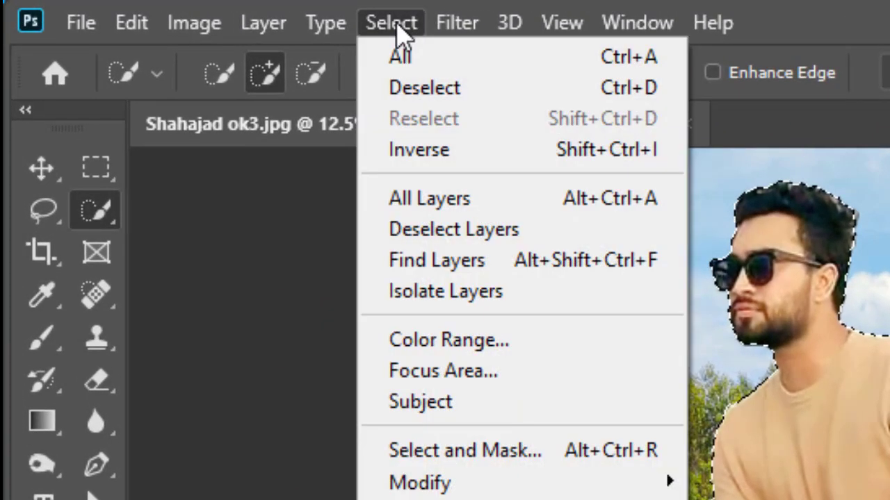
mouse_move(187, 286)
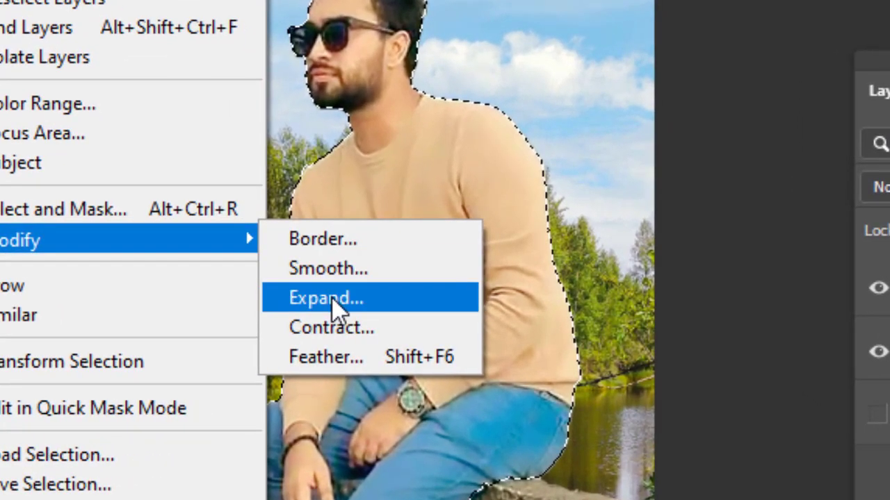
left_click(417, 330)
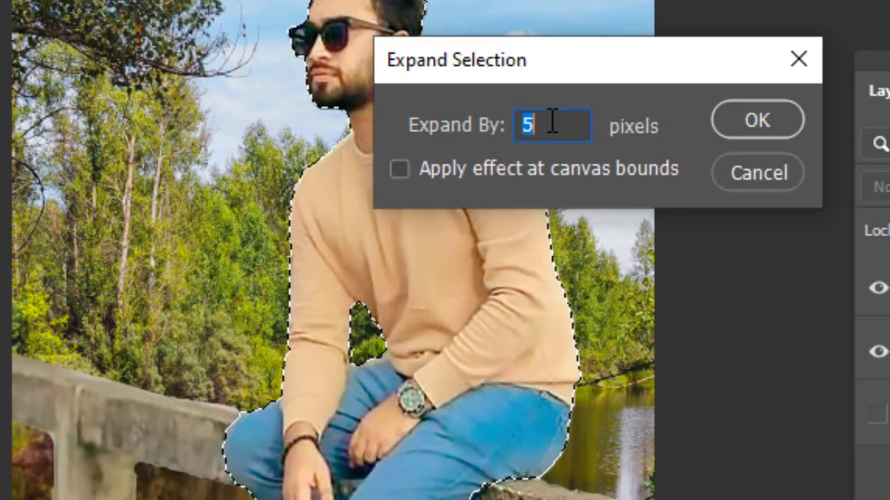
left_click(552, 123)
double_click(562, 121)
left_click(546, 127)
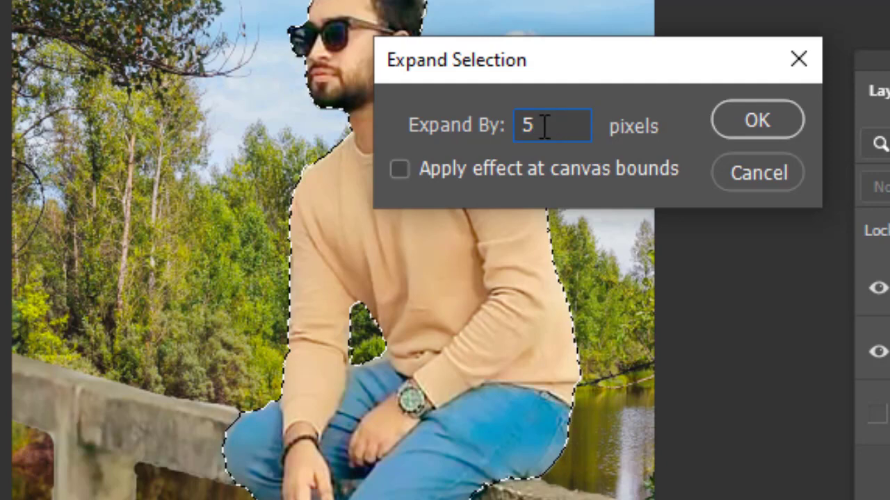
double_click(545, 127)
type("25")
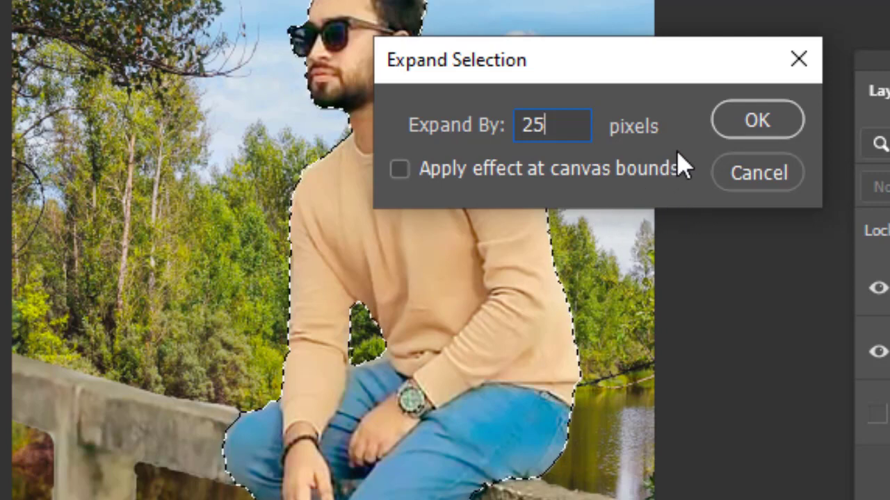
left_click(752, 128)
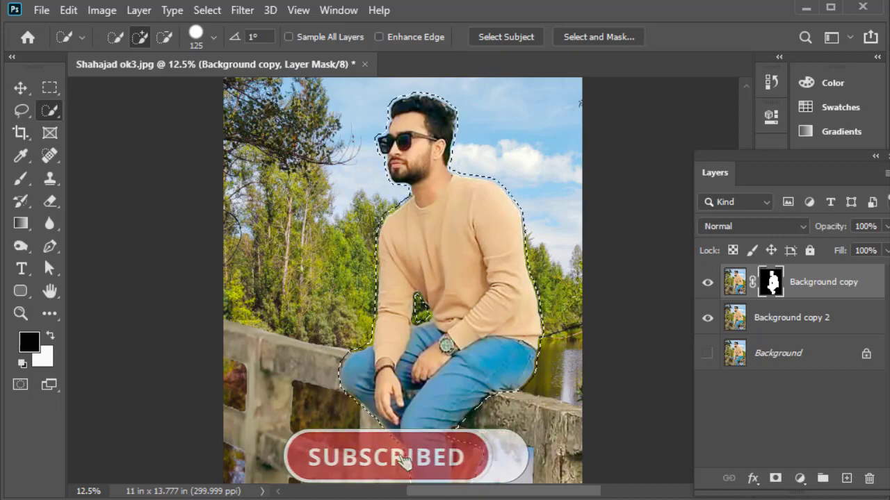
key("ctrl+d")
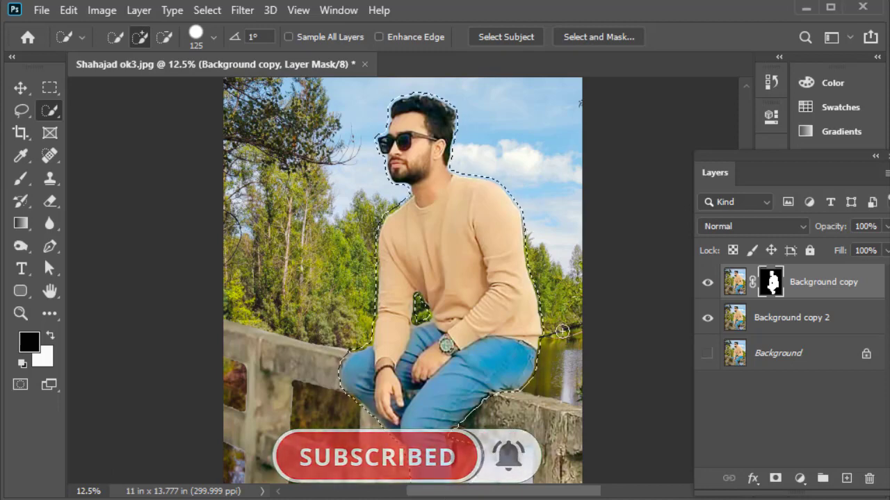
left_click(735, 281)
- Reselect and apply a Content-Aware fill to the expanded area on Background copy 2
key("ctrl+shift+d")
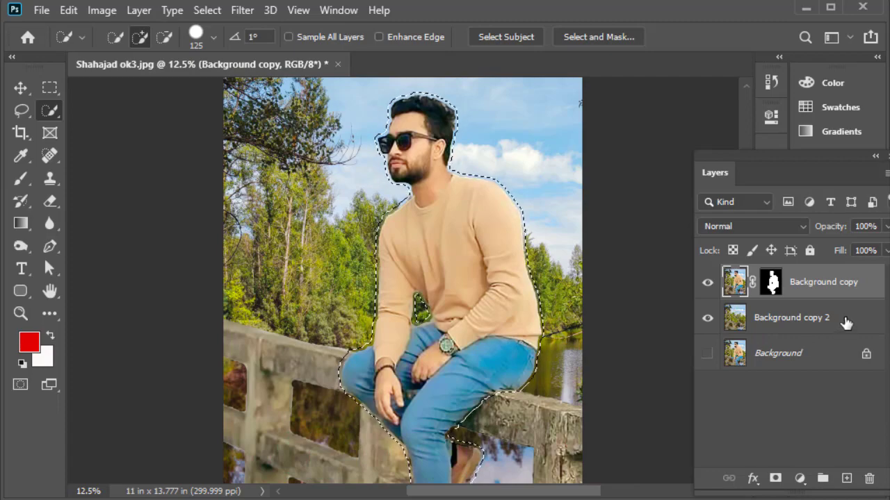
left_click(846, 321)
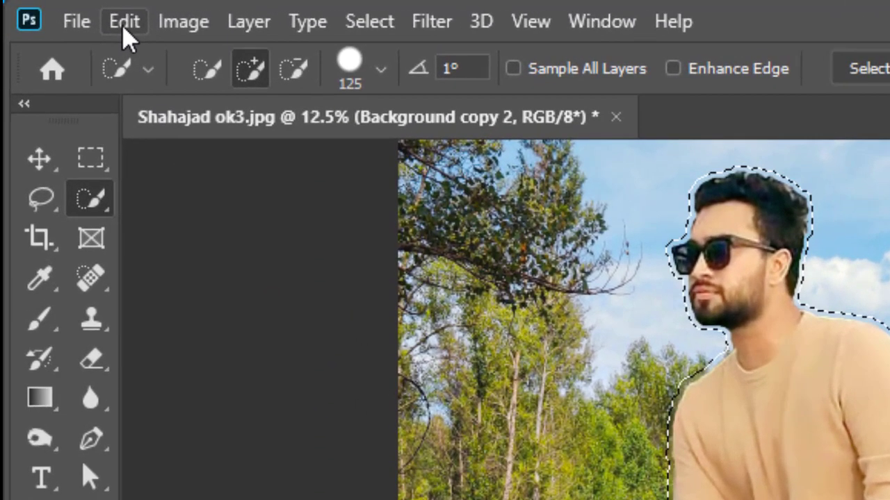
left_click(70, 10)
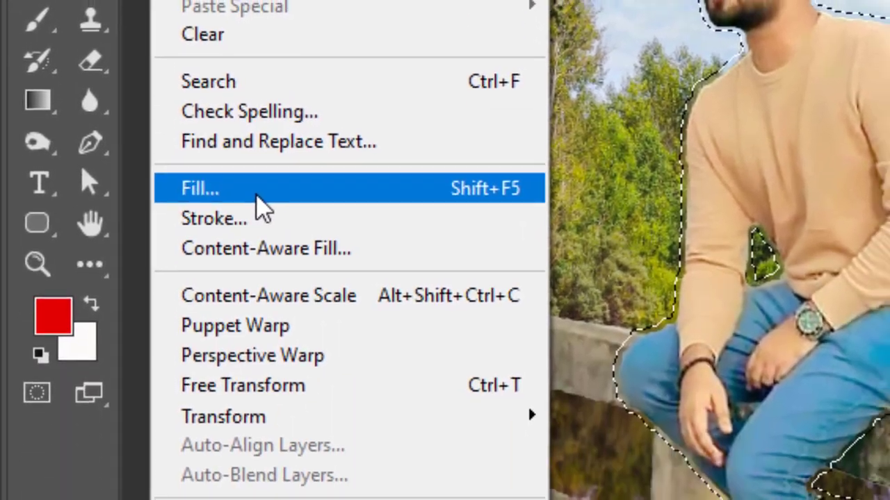
left_click(243, 448)
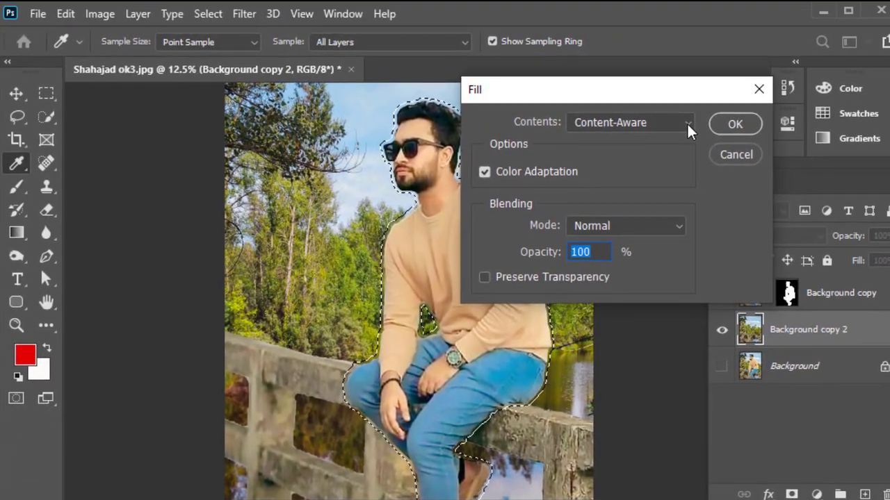
left_click(686, 122)
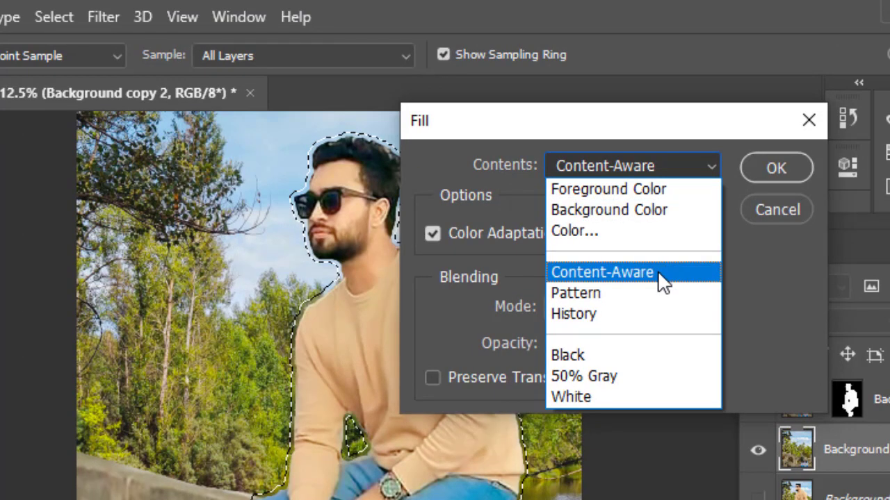
left_click(661, 276)
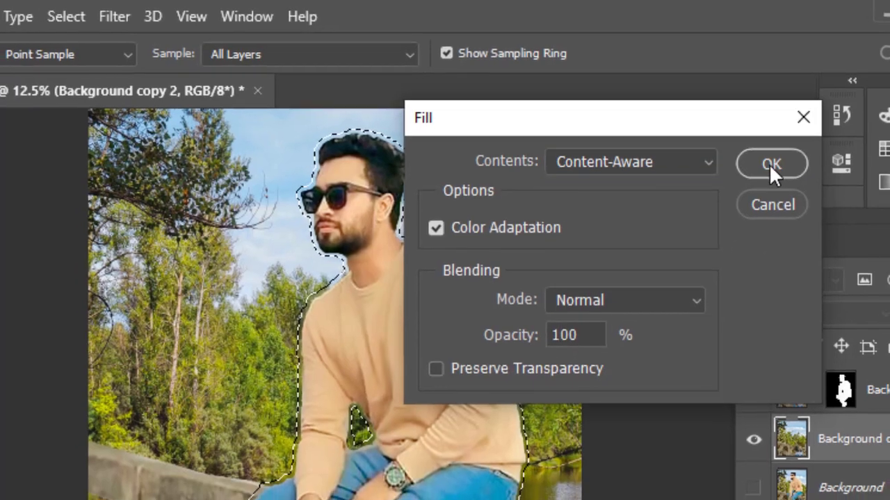
left_click(775, 166)
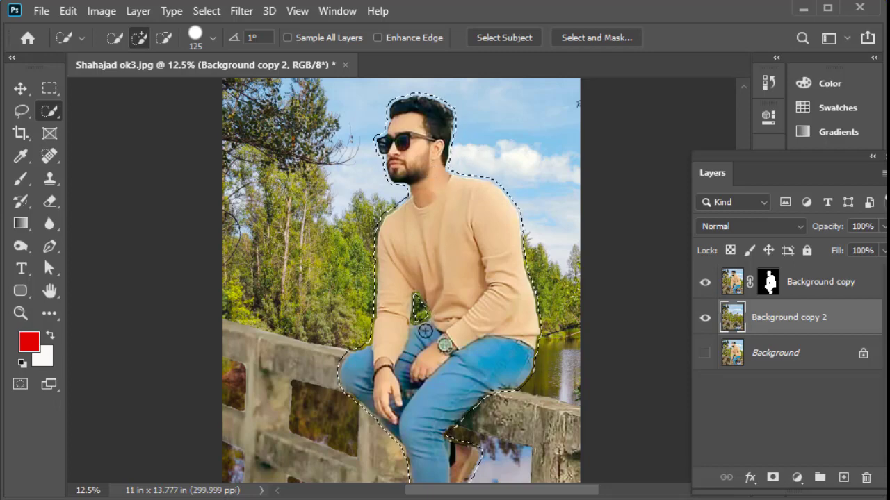
- Deselect and toggle Background copy off and on to confirm the man is filled out below
key("ctrl+d")
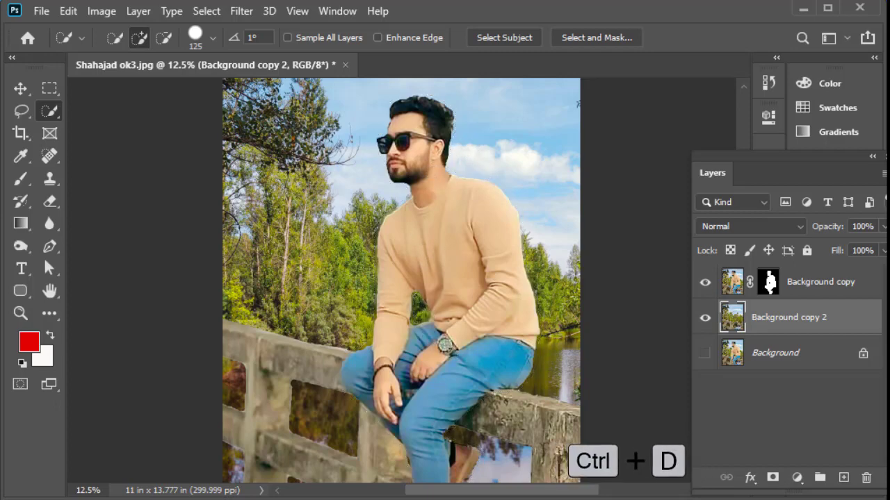
key("v")
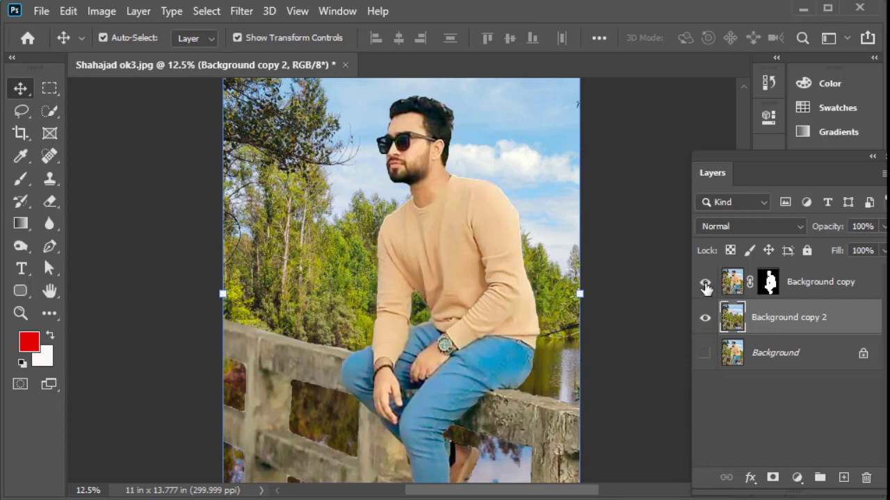
left_click(705, 285)
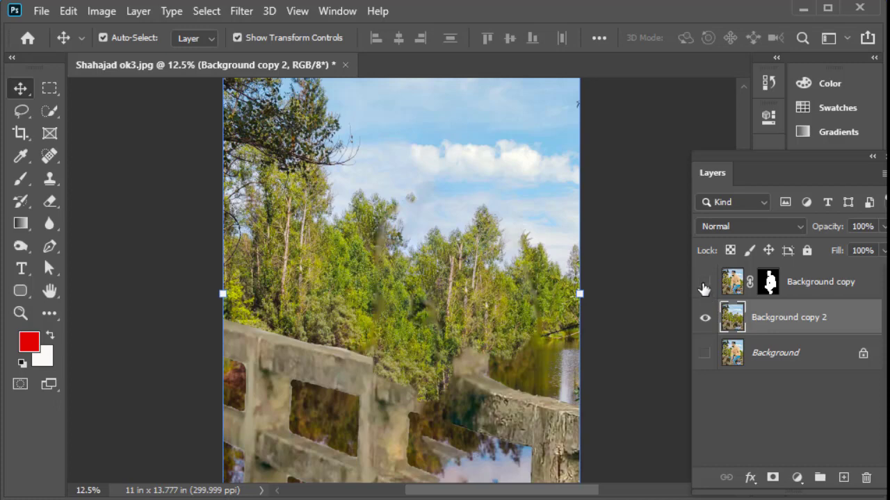
left_click(704, 285)
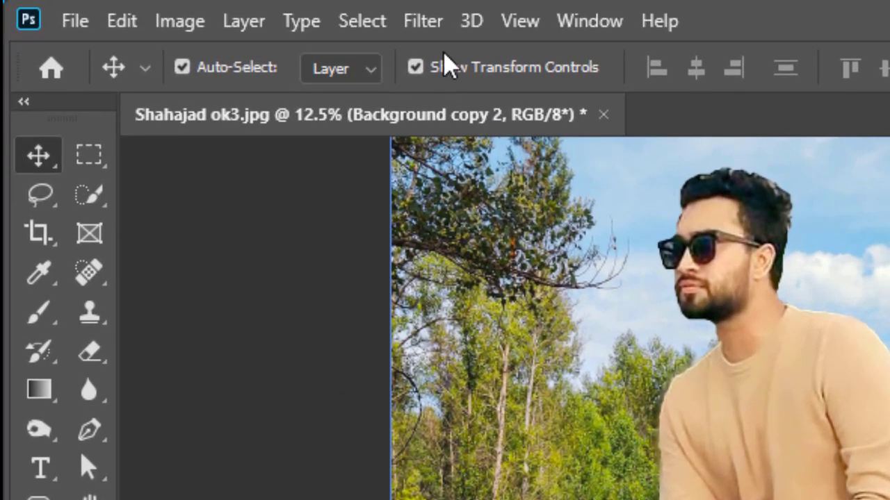
left_click(423, 21)
mouse_move(213, 261)
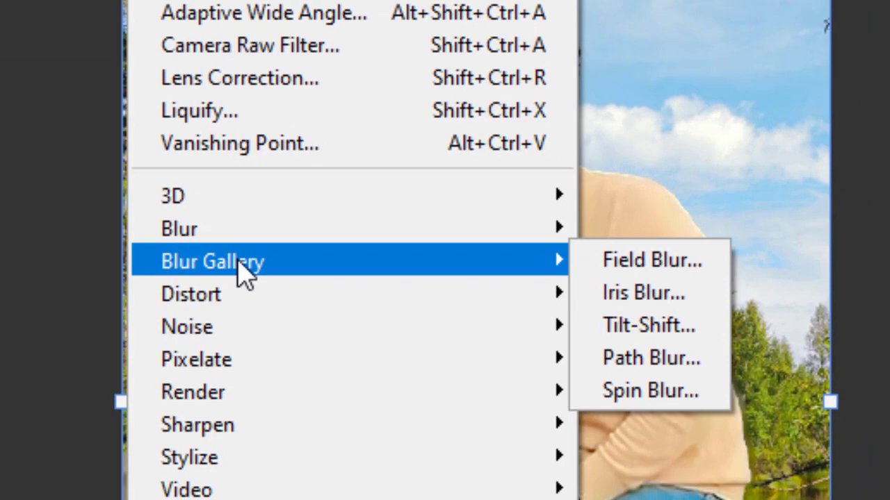
- Apply a Tilt-Shift blur from the Blur Gallery at 163 px to Background copy 2
left_click(644, 328)
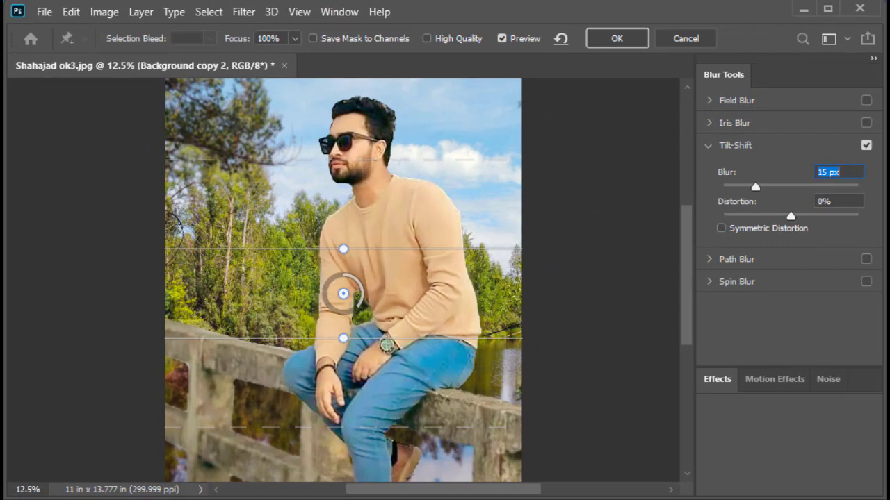
left_click(718, 300)
left_click_drag(755, 187, 812, 188)
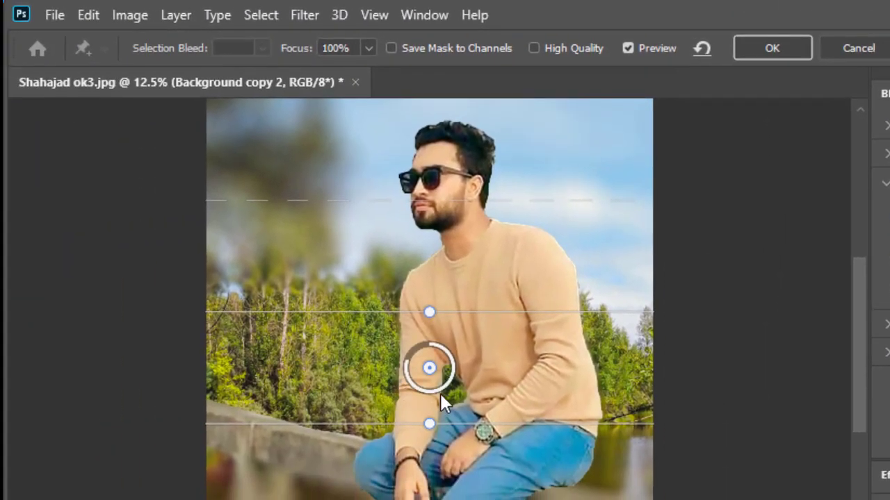
mouse_move(437, 391)
left_mouse_down()
mouse_move(408, 362)
mouse_move(419, 383)
mouse_move(411, 374)
left_mouse_up()
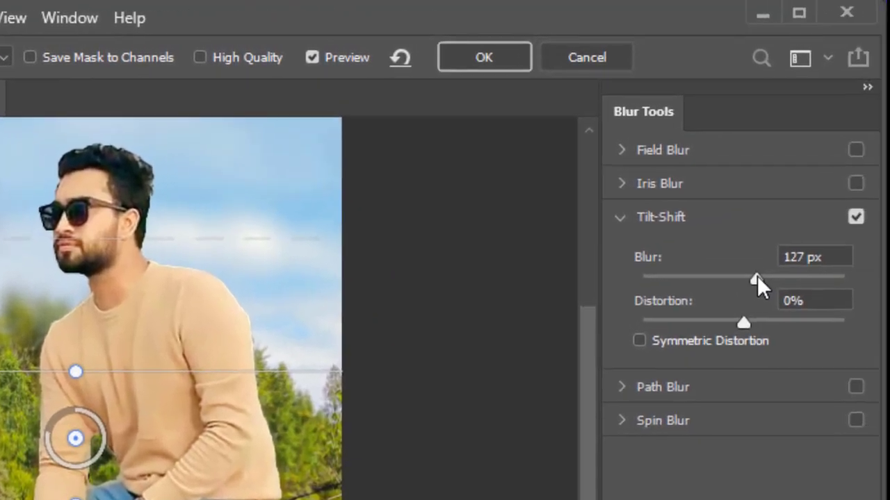
mouse_move(757, 276)
left_mouse_down()
mouse_move(784, 277)
mouse_move(736, 271)
mouse_move(771, 271)
left_mouse_up()
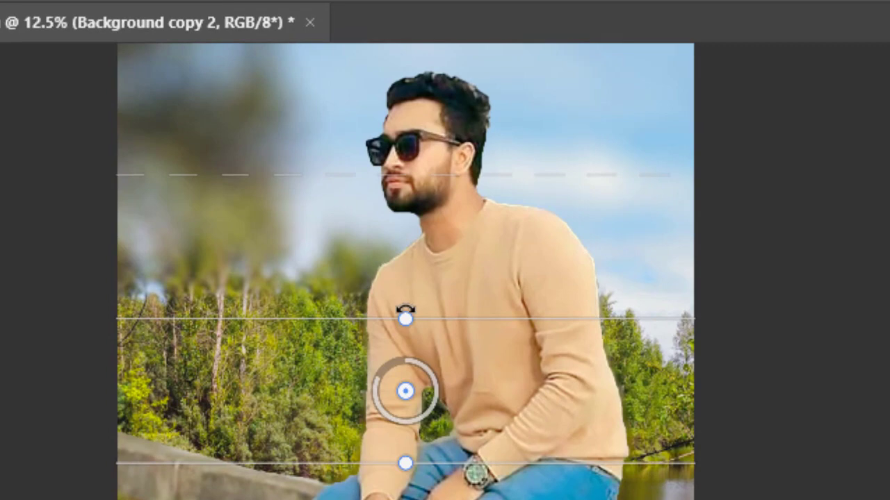
- Rotate the tilt-shift focus band to about -16° and move its centre to the man's wrists
mouse_move(405, 310)
left_mouse_down()
mouse_move(432, 339)
mouse_move(435, 318)
mouse_move(427, 318)
left_mouse_up()
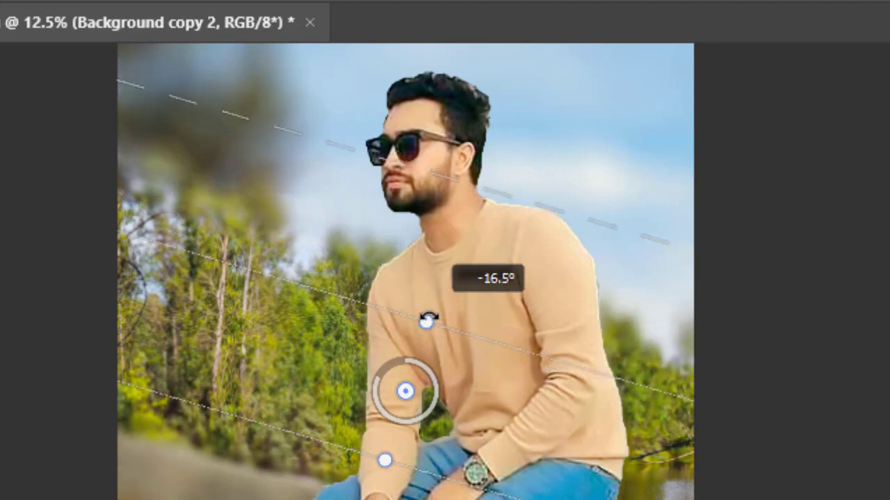
left_click_drag(353, 322, 282, 212)
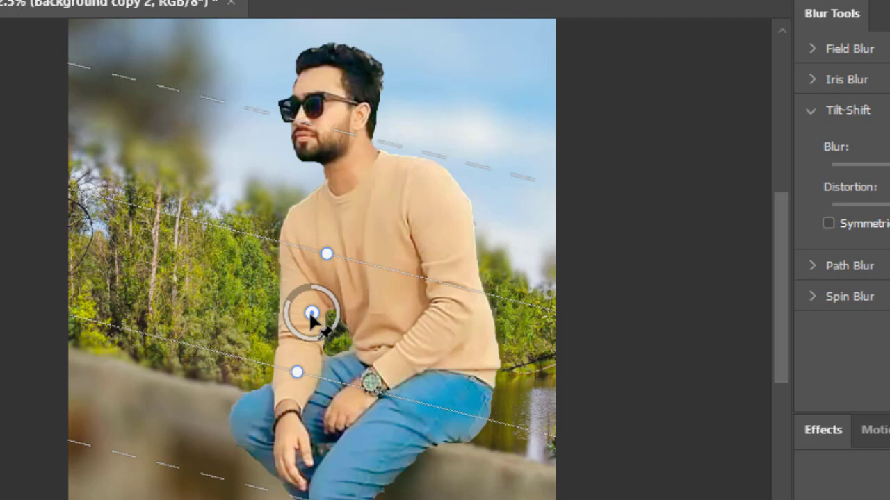
mouse_move(309, 311)
left_mouse_down()
mouse_move(299, 376)
mouse_move(321, 395)
mouse_move(317, 420)
mouse_move(321, 409)
left_mouse_up()
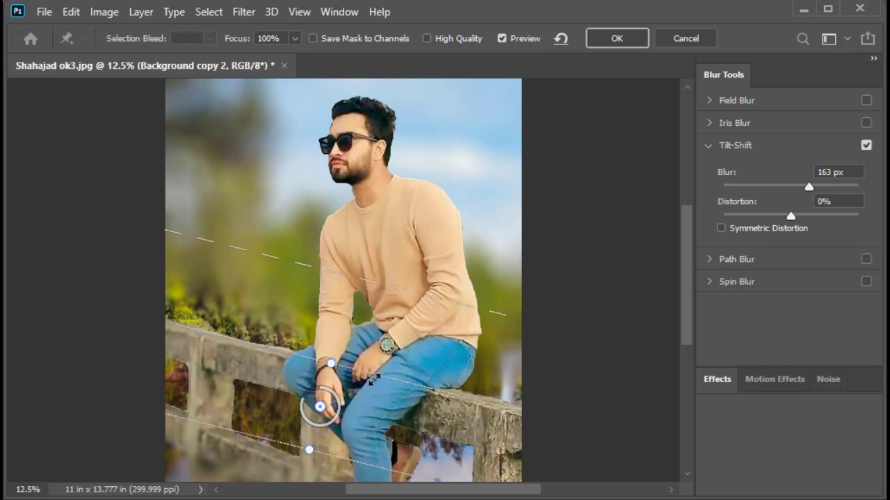
- Drag the lower solid tilt-shift focus line down below the bottom of the image
scroll(334, 375, "down", 2)
scroll(373, 371, "down", 2)
scroll(347, 341, "down", 2)
left_click_drag(309, 284, 306, 295)
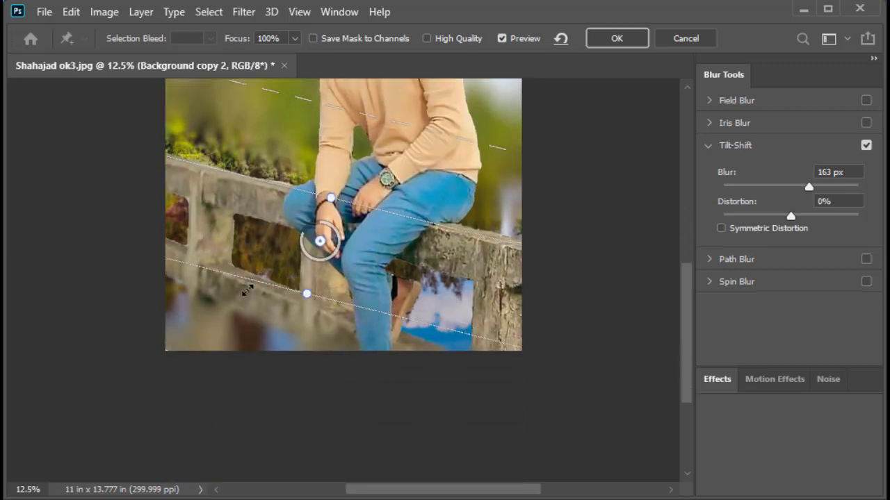
left_click_drag(247, 290, 213, 375)
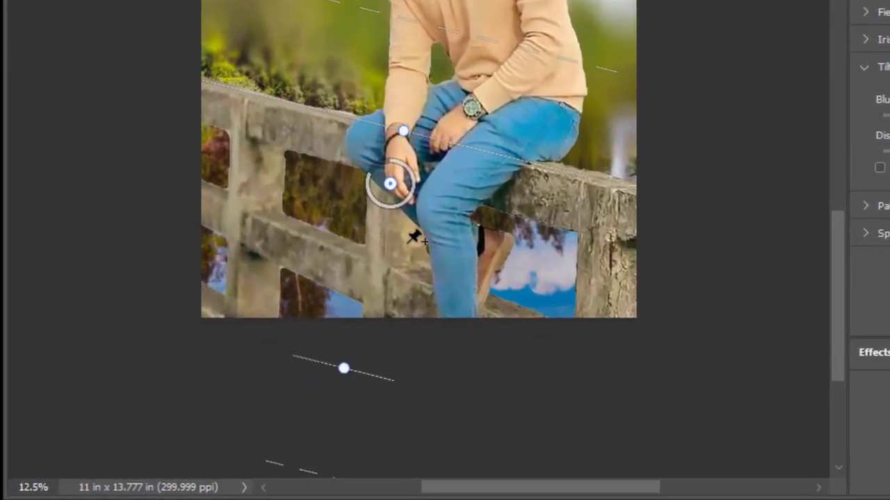
- Lower the upper dashed transition line and shift the sharp band slightly down
scroll(514, 281, "up", 2)
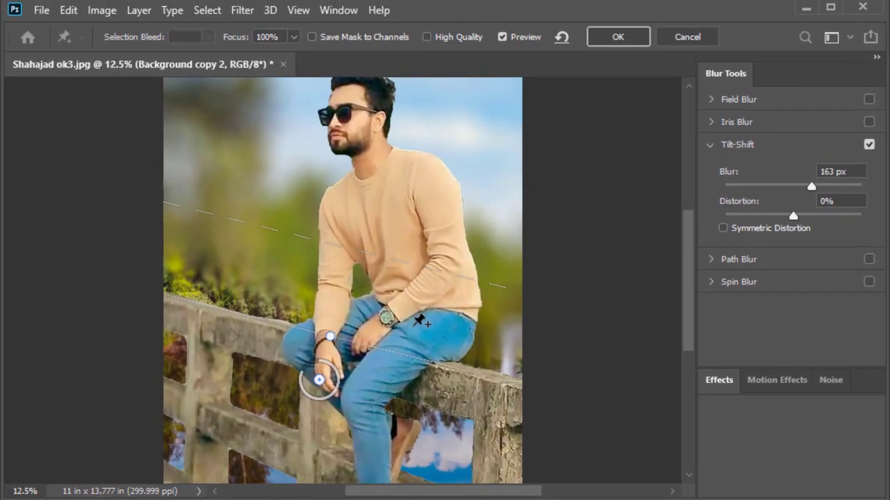
scroll(368, 312, "up", 2)
left_click_drag(368, 292, 368, 304)
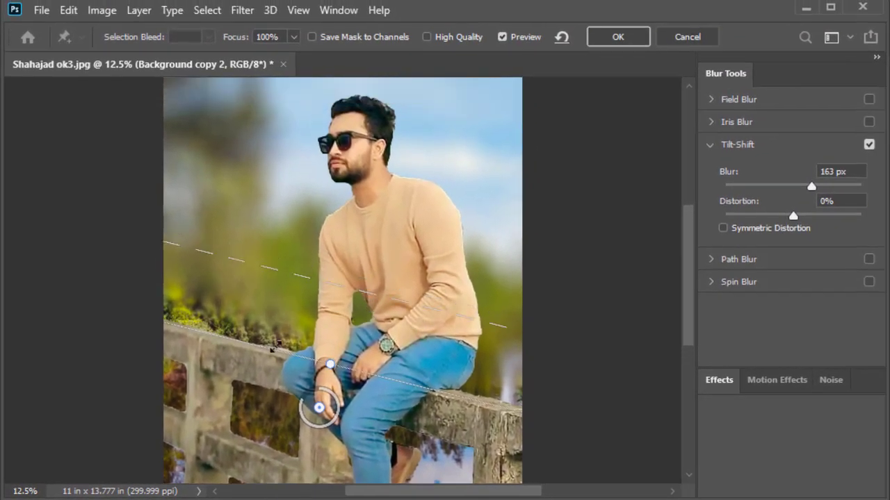
left_click_drag(275, 350, 271, 363)
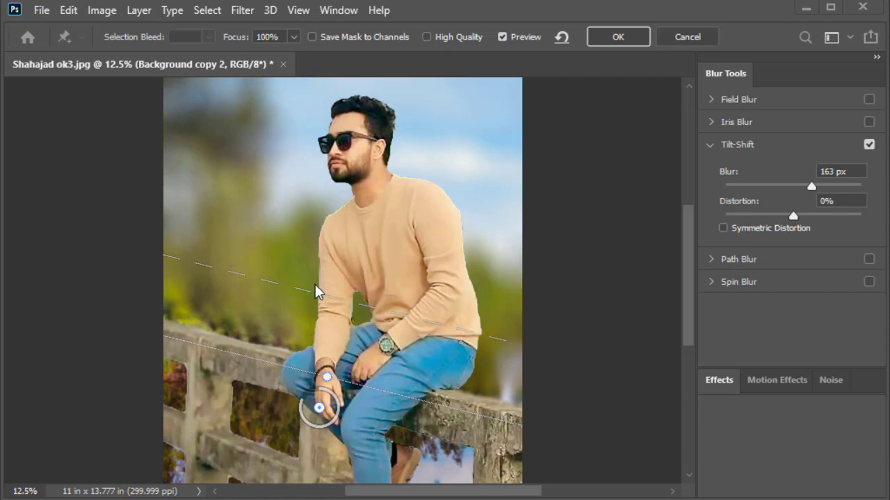
scroll(341, 295, "up", 1)
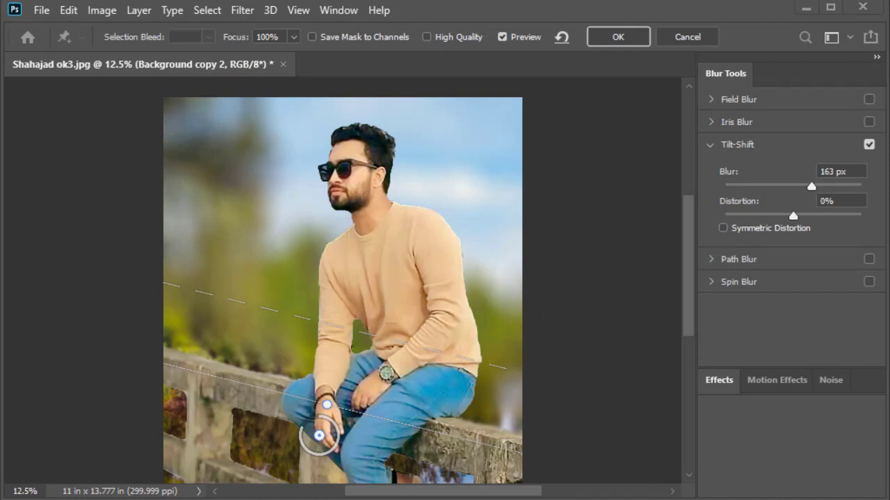
scroll(342, 284, "down", 1)
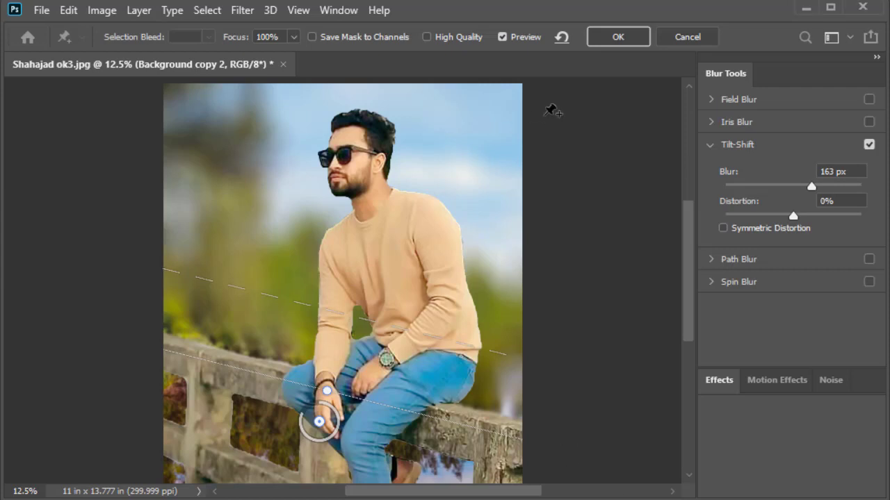
- Apply the 163 px Tilt-Shift blur, then merge the masked Background copy into Background copy 2
left_click(616, 41)
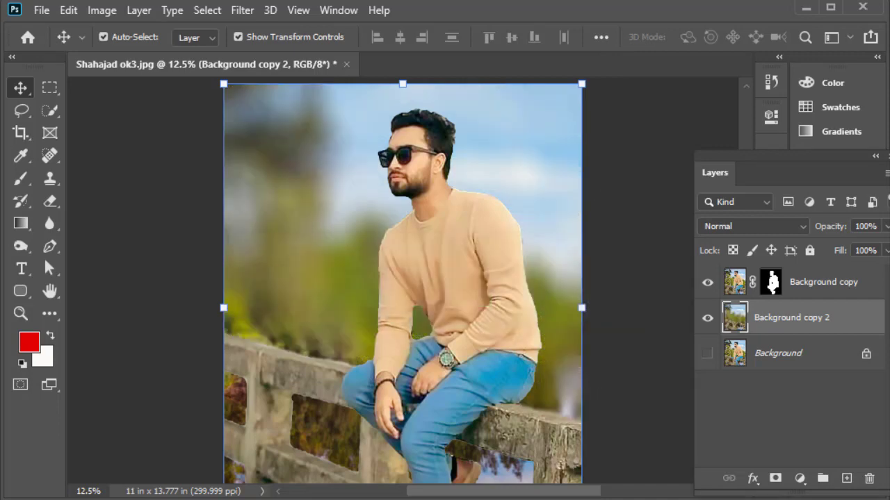
left_click(814, 282)
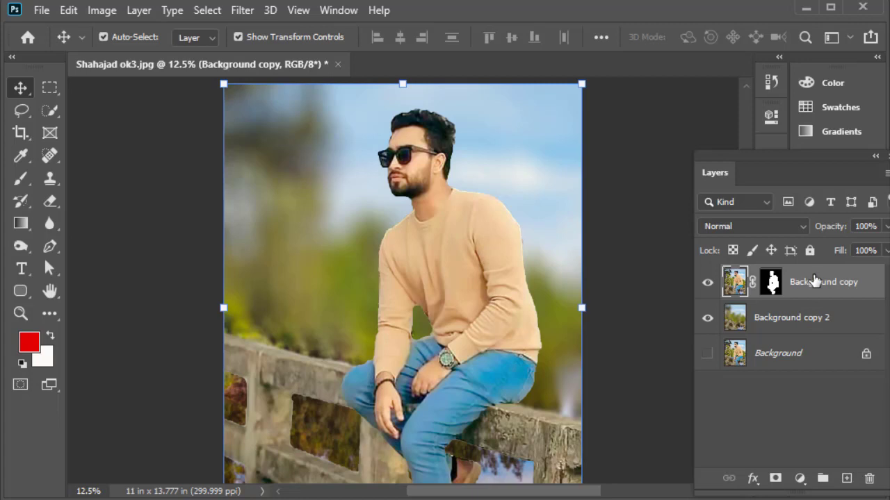
left_click(803, 318, "ctrl")
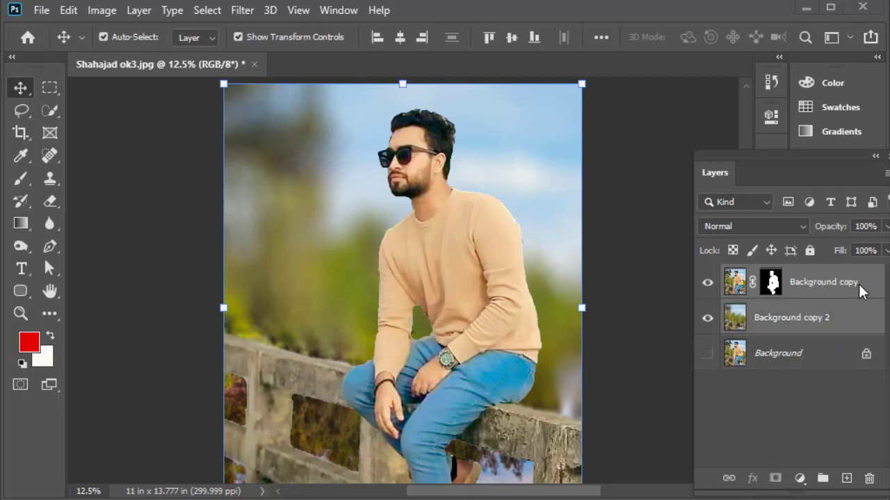
key("alt+]")
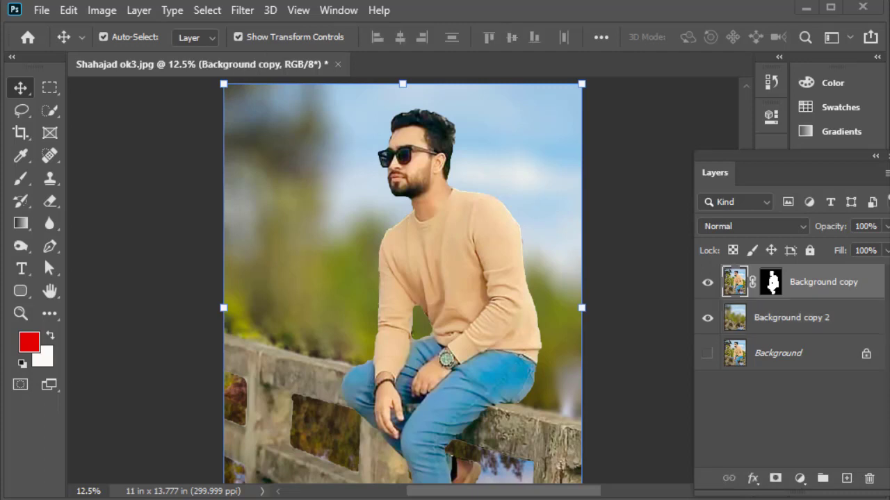
key("ctrl+e")
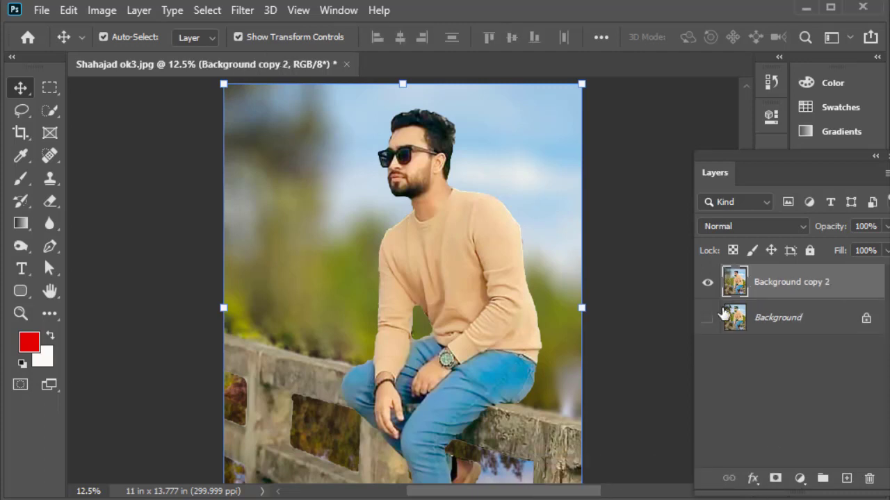
- Turn the original Background layer's visibility back on beneath the visible Background copy 2
left_click(708, 286)
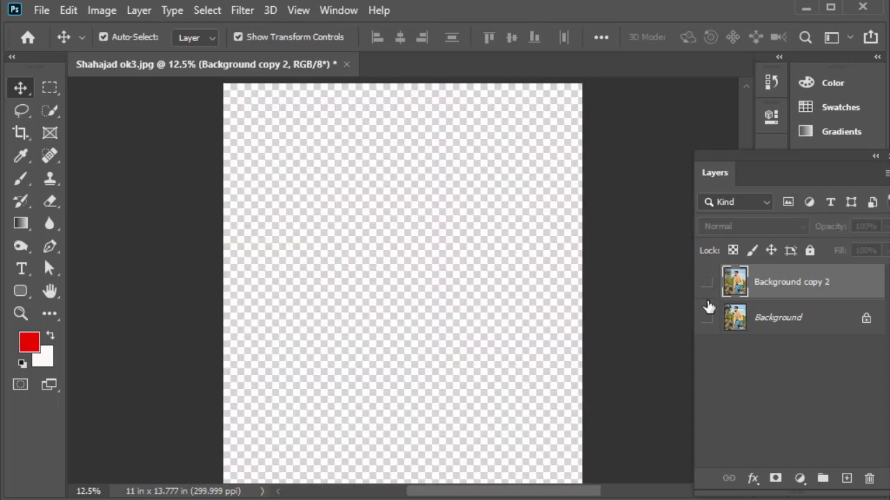
left_click(708, 320)
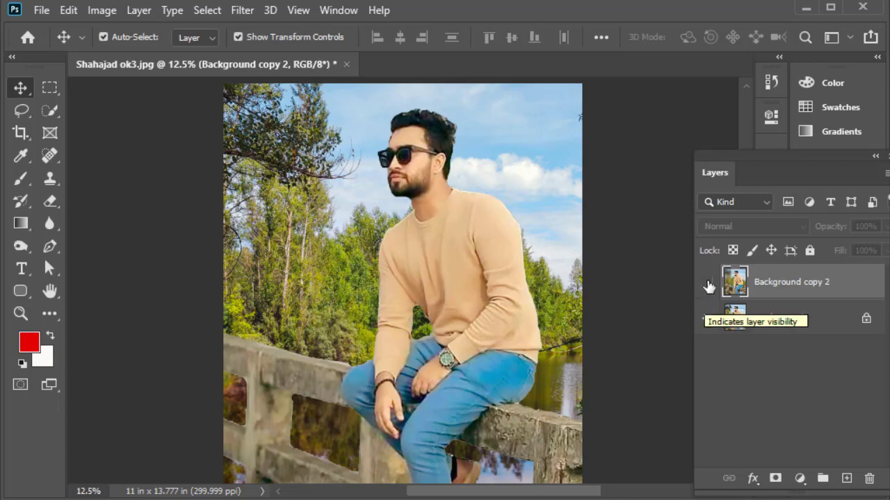
left_click(709, 285)
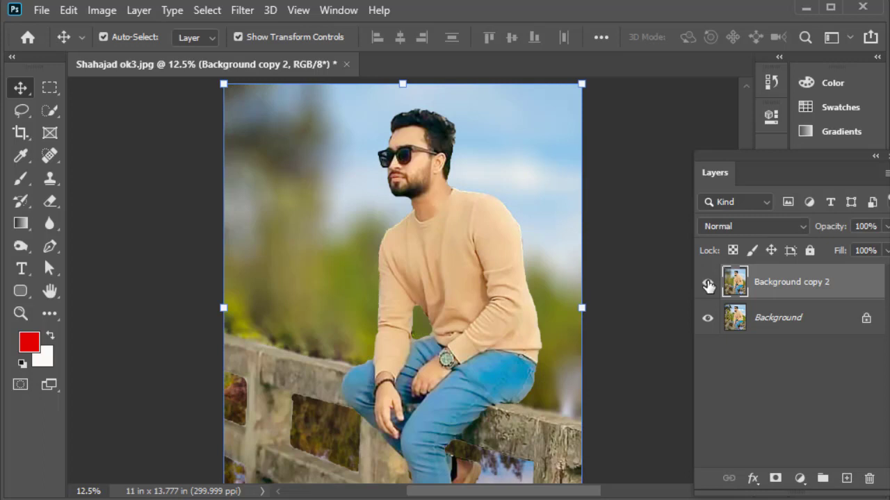